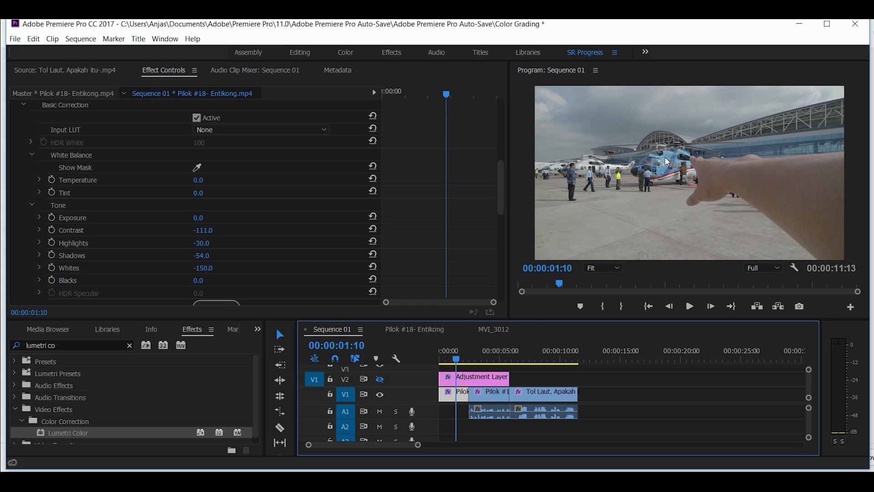
Show the adjustment layer's video track V2 and compare the graded picture at several points across the first two clips
click(485, 360)
click(485, 360)
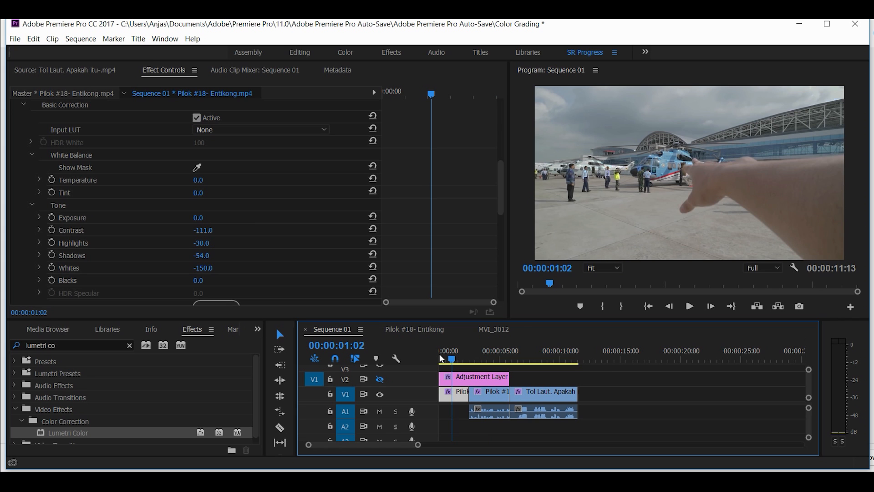
click(381, 379)
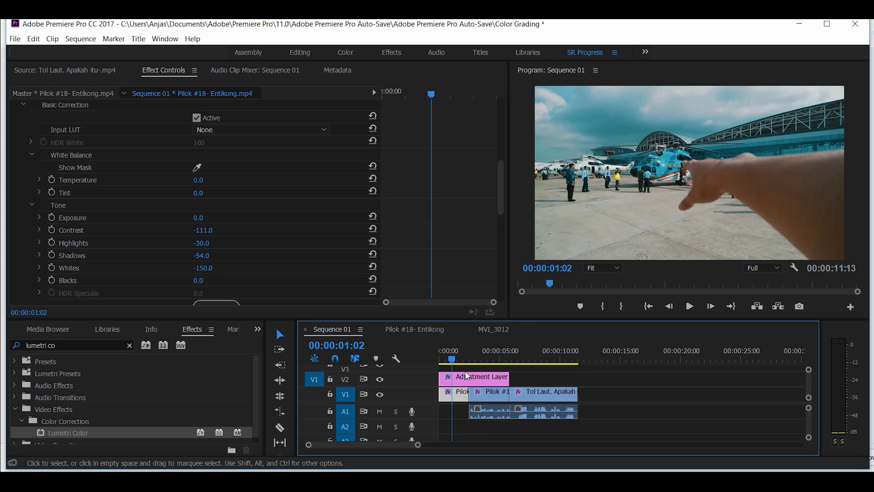
click(491, 359)
drag(492, 361, 491, 361)
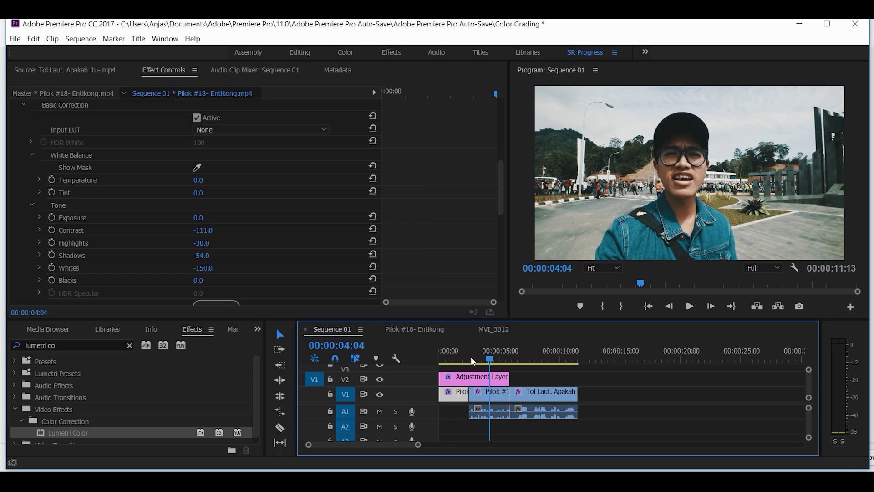
click(452, 360)
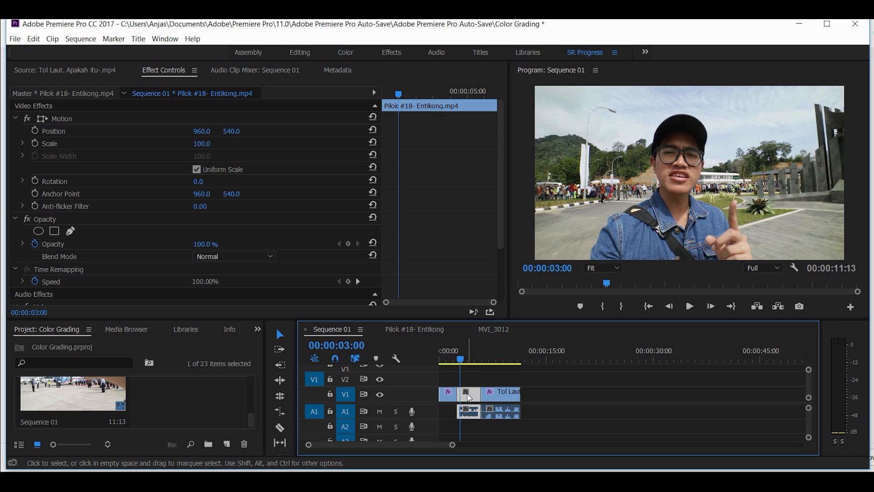
Create a 1920 × 1080, 25 fps adjustment layer, place it on V2 above the second clip, and trim it to that clip's length
click(226, 444)
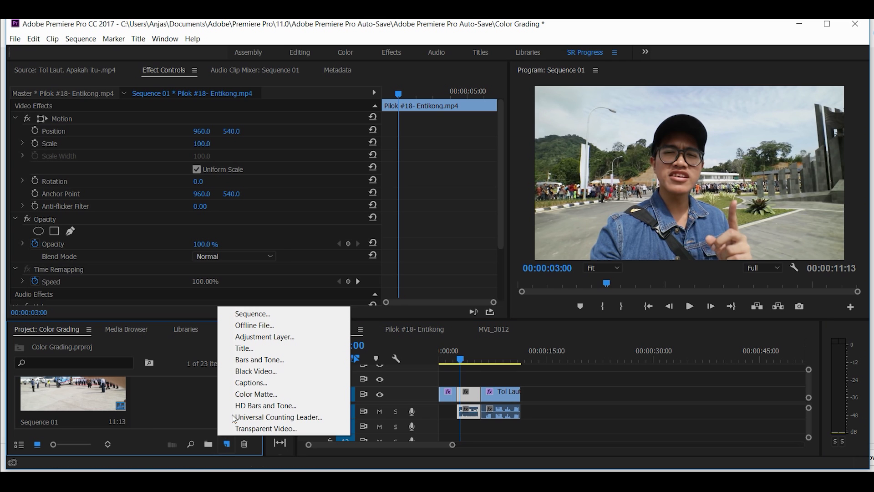
click(246, 337)
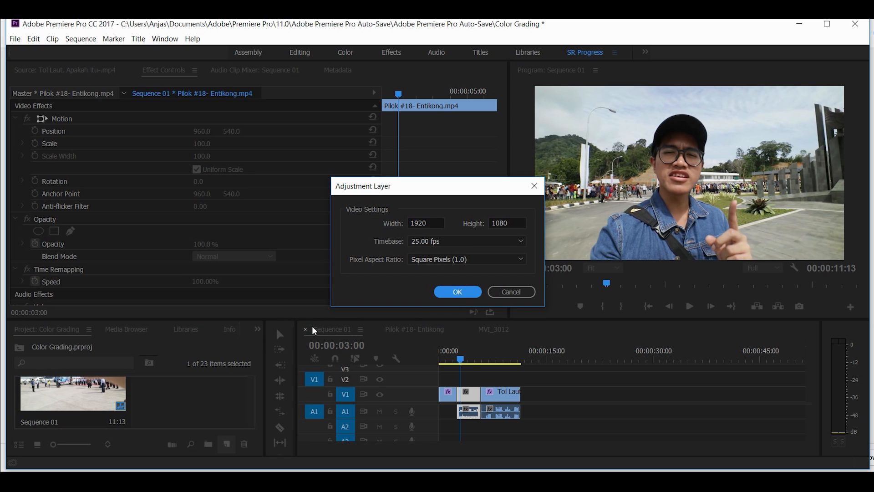
click(454, 292)
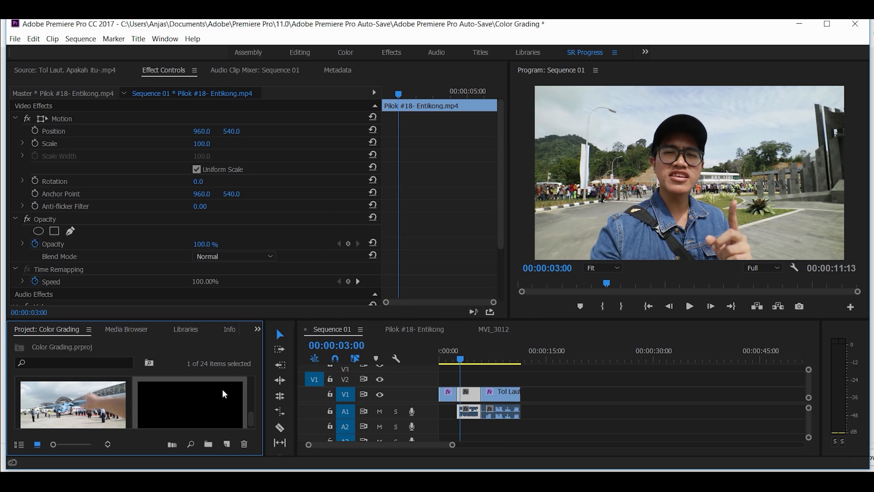
drag(168, 401, 458, 377)
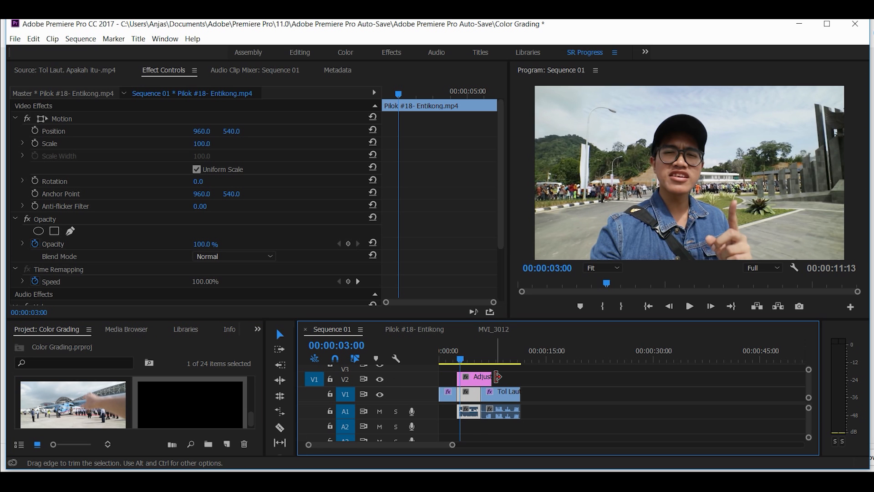
drag(497, 377, 481, 377)
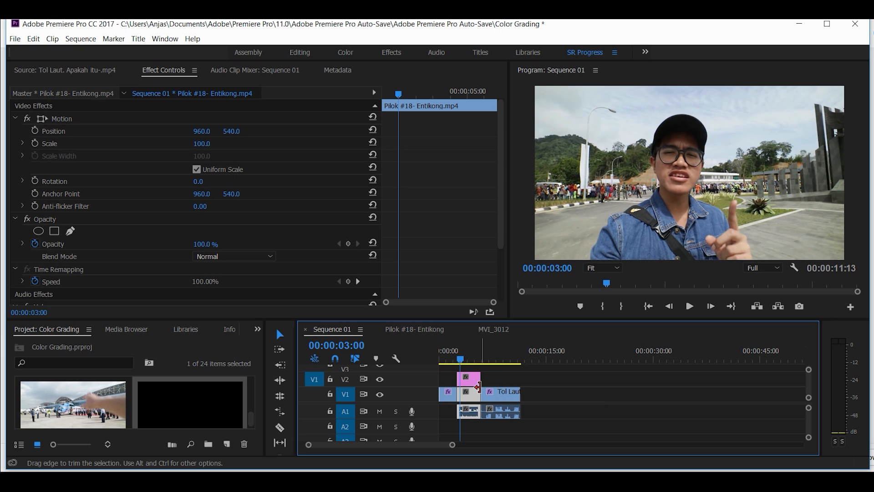
Apply the Lumetri Color effect to the new adjustment layer on V2
click(469, 379)
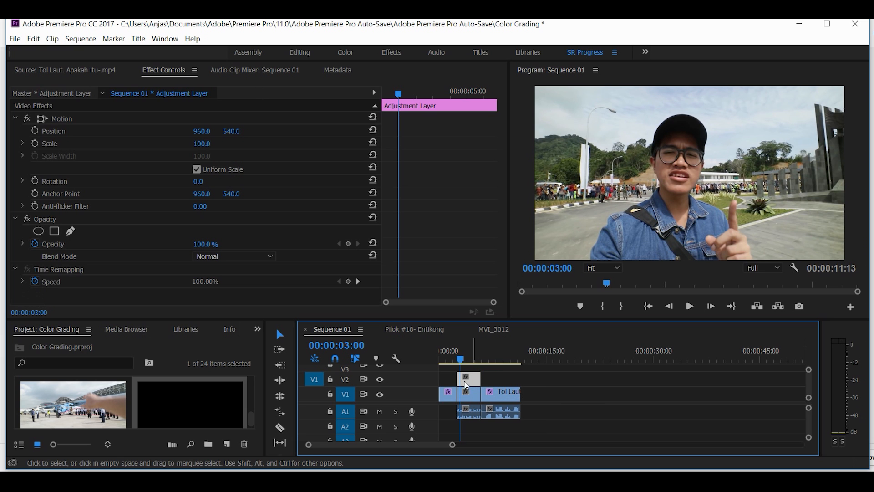
click(258, 330)
click(275, 397)
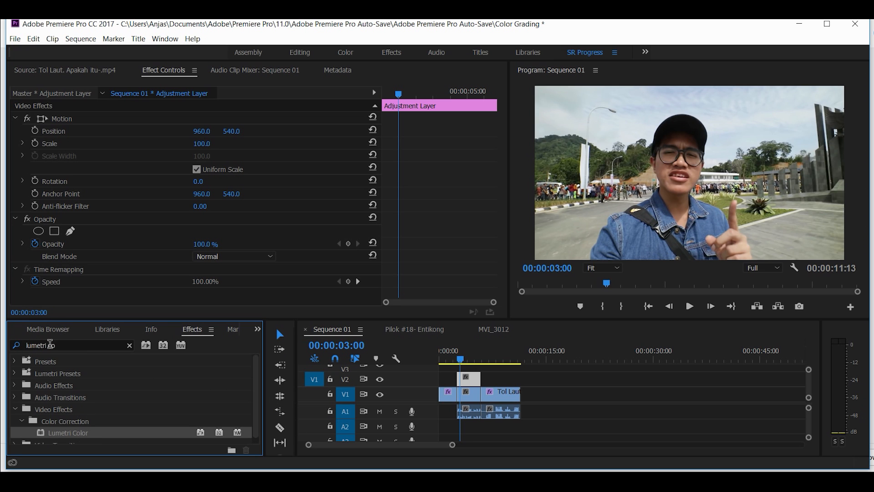
drag(63, 432, 465, 383)
Load "Teal and Orange by Daunnet.cube" as the Input LUT in the adjustment layer's Lumetri Basic Correction
drag(502, 190, 490, 266)
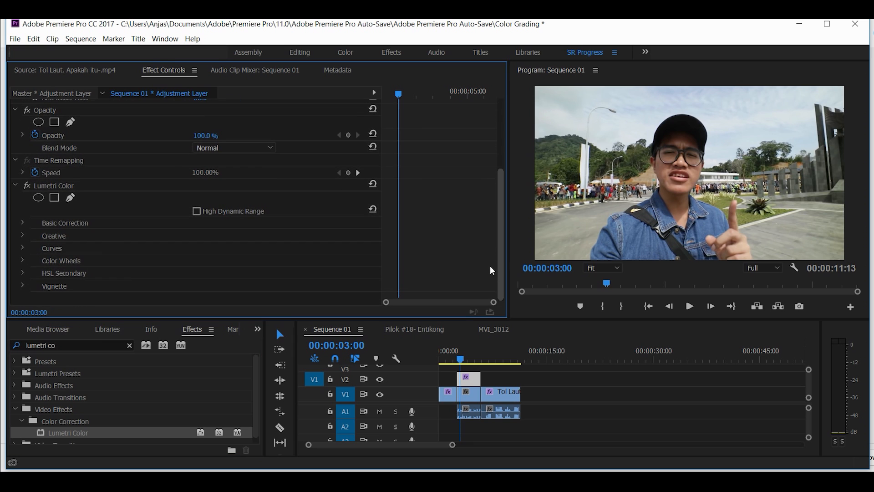
click(22, 223)
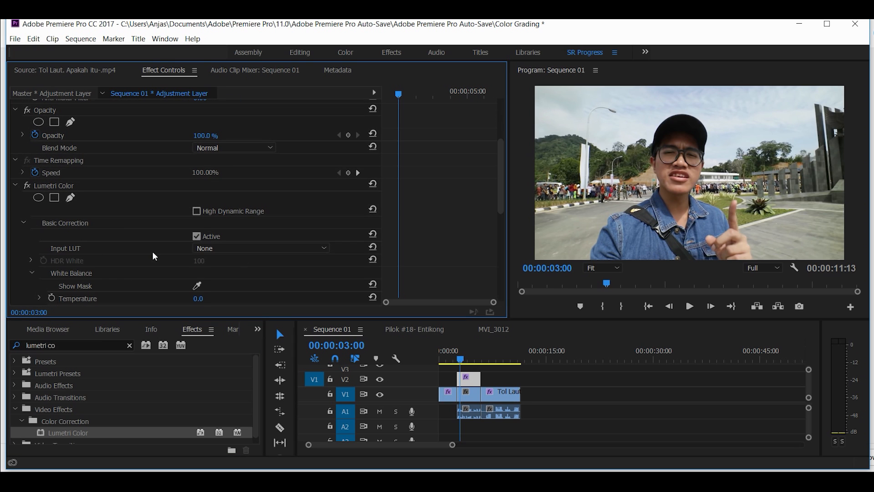
click(198, 250)
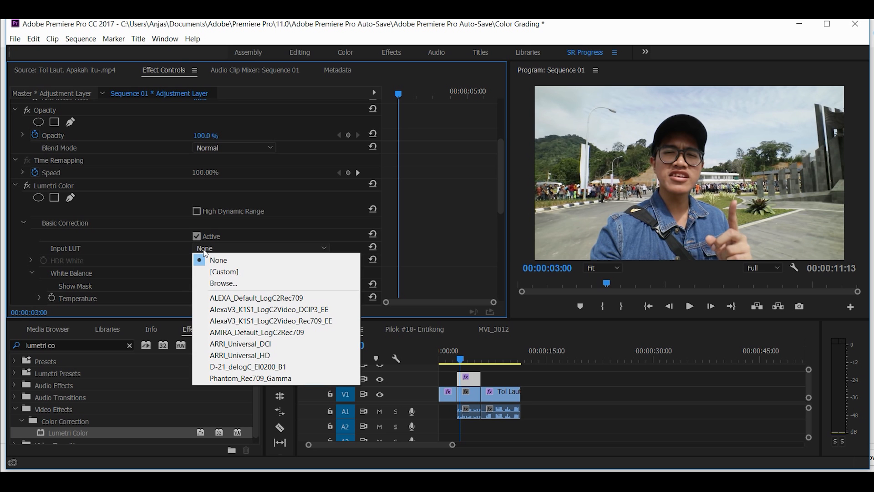
click(225, 282)
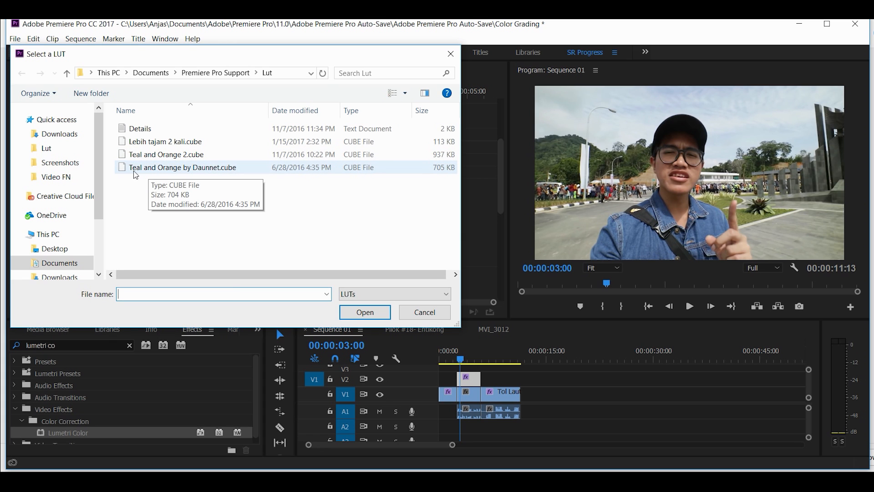
click(172, 171)
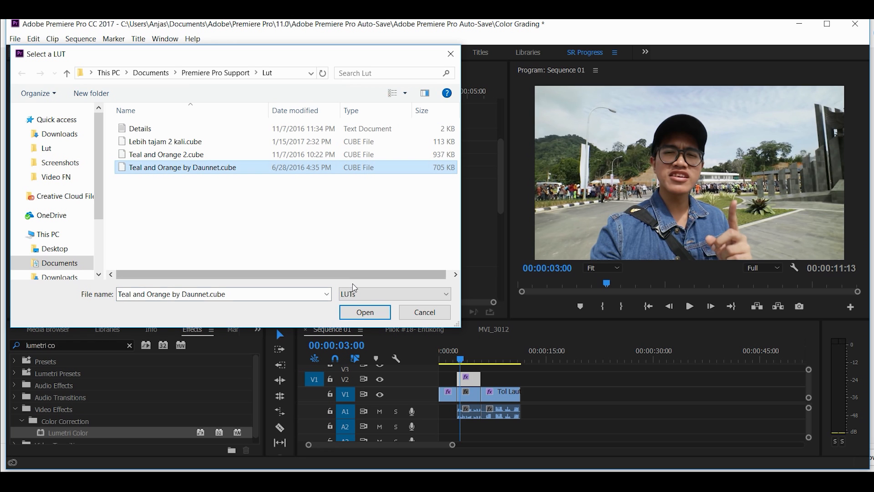
click(363, 314)
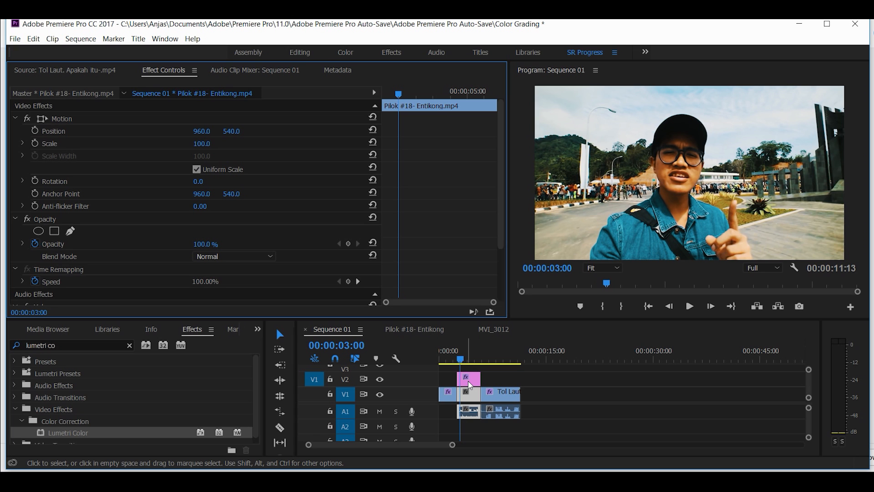
Hide video track V2 and apply the Lumetri Color effect to the second clip on V1
click(470, 384)
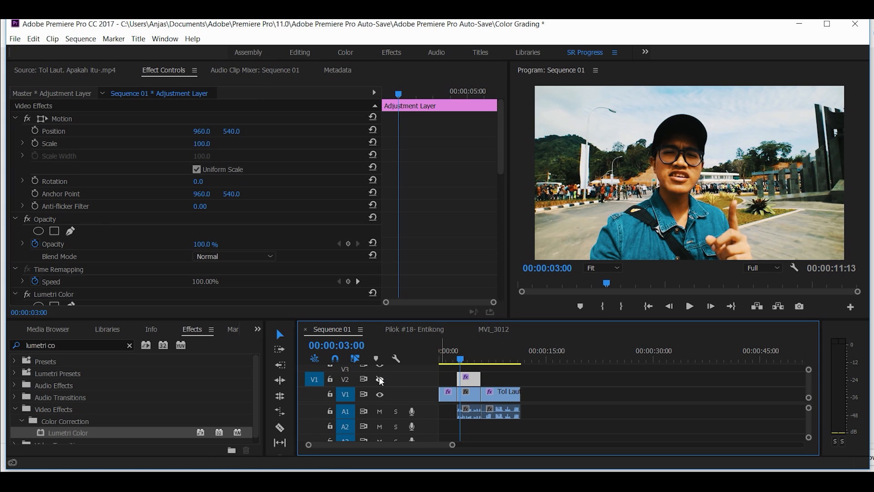
click(379, 379)
click(469, 394)
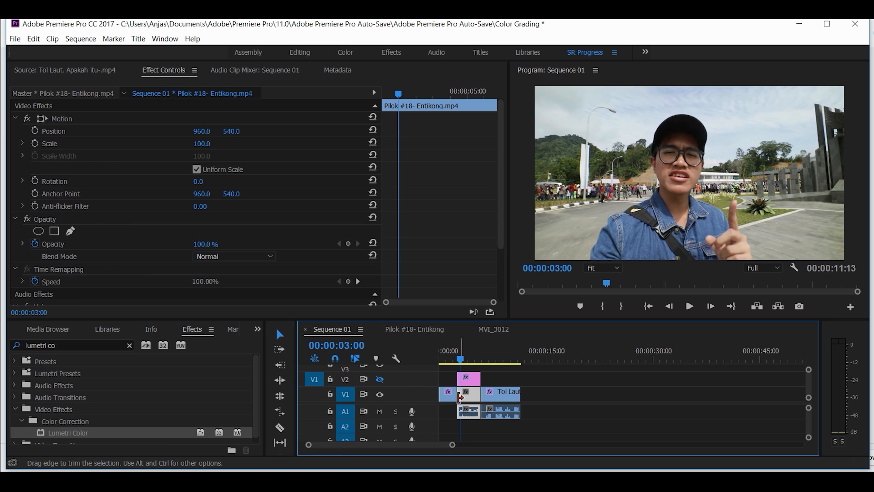
drag(68, 431, 471, 396)
Set the second clip's Creative adjustments to Faded Film 49, Vibrance -29 and Saturation 75, and show track V2 again
drag(502, 187, 496, 255)
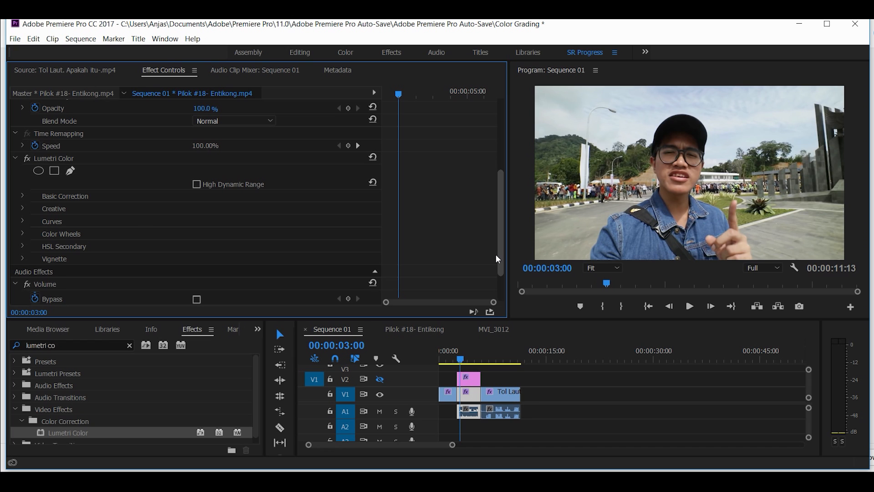
drag(496, 255, 495, 256)
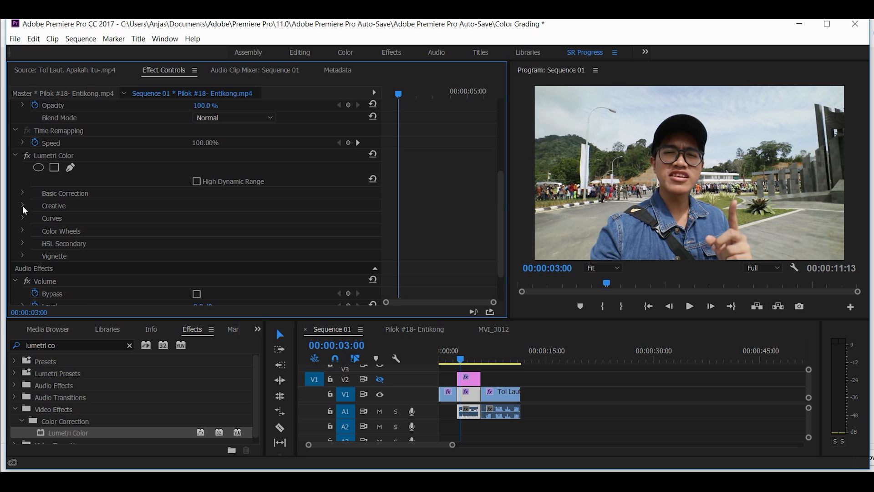
click(23, 206)
scroll(135, 258, down, 3)
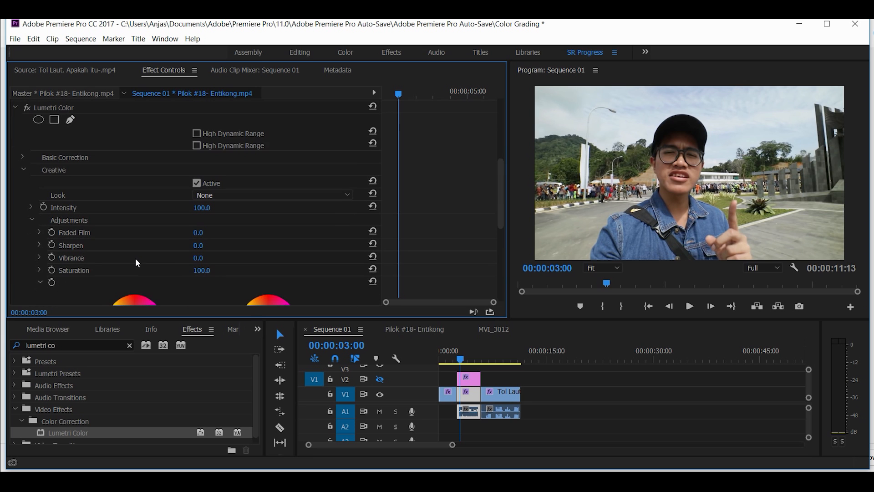
mouse_move(204, 248)
mouse_down()
mouse_move(180, 248)
mouse_move(201, 246)
mouse_move(197, 258)
mouse_up()
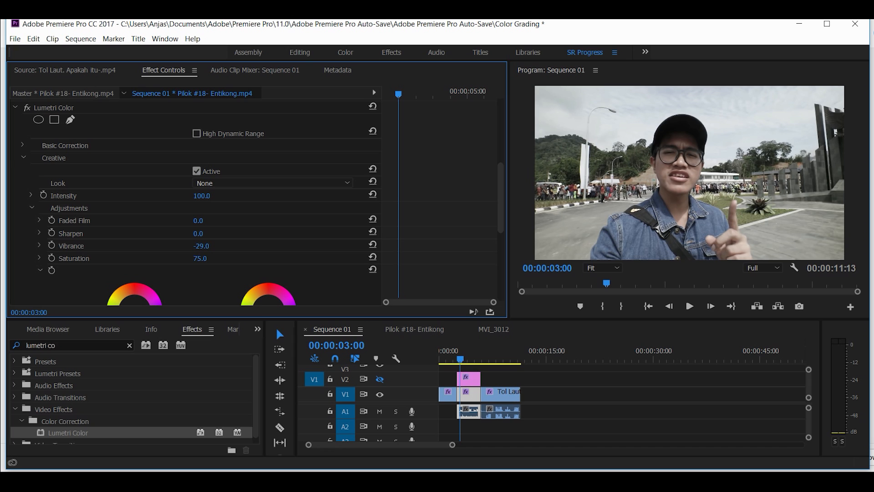
drag(198, 234, 198, 234)
scroll(197, 237, up, 1)
drag(197, 245, 210, 244)
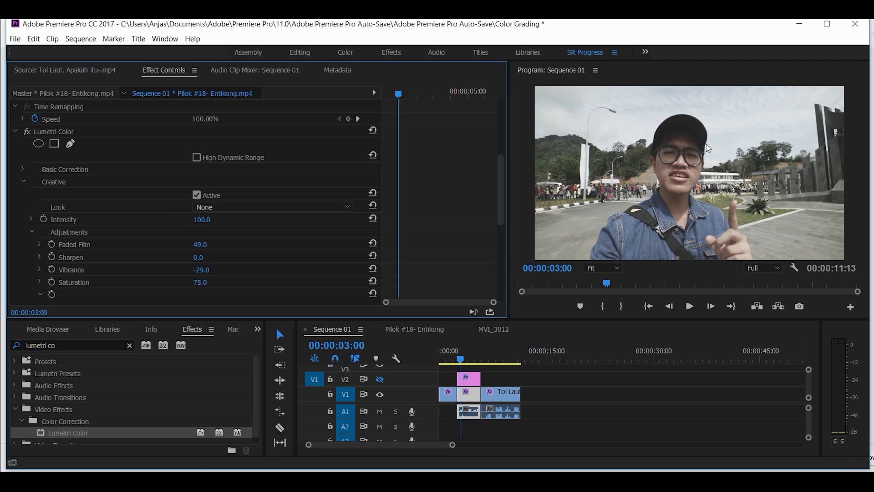
click(381, 379)
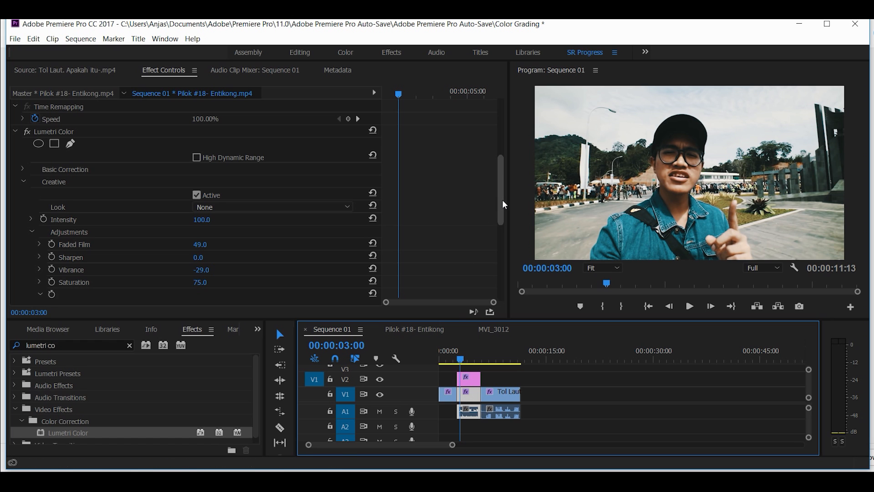
drag(502, 201, 499, 225)
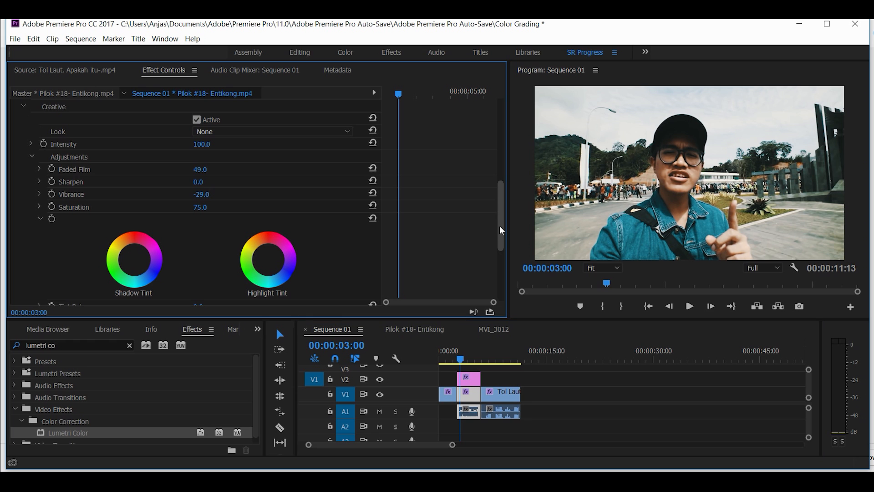
drag(203, 198, 192, 198)
key(ctrl+z)
Set the second clip's Basic Correction tone to Contrast -60, Shadows -28 and Blacks 32
drag(501, 230, 490, 203)
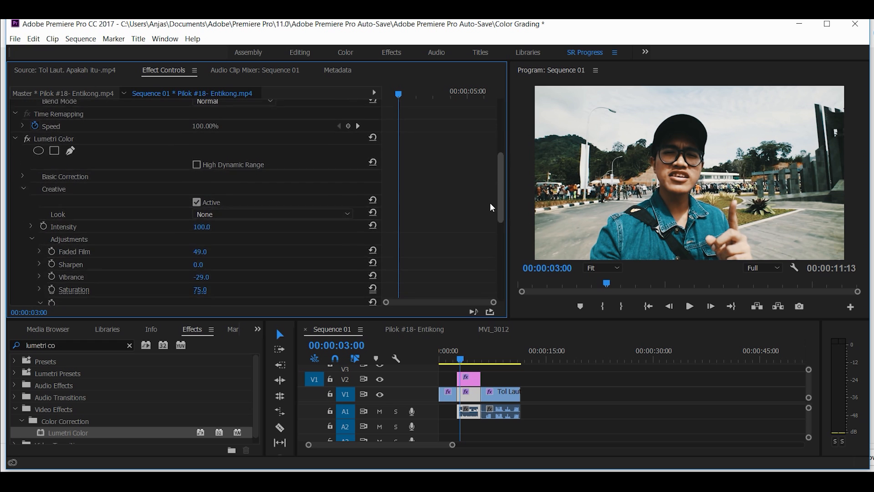
scroll(129, 240, down, 4)
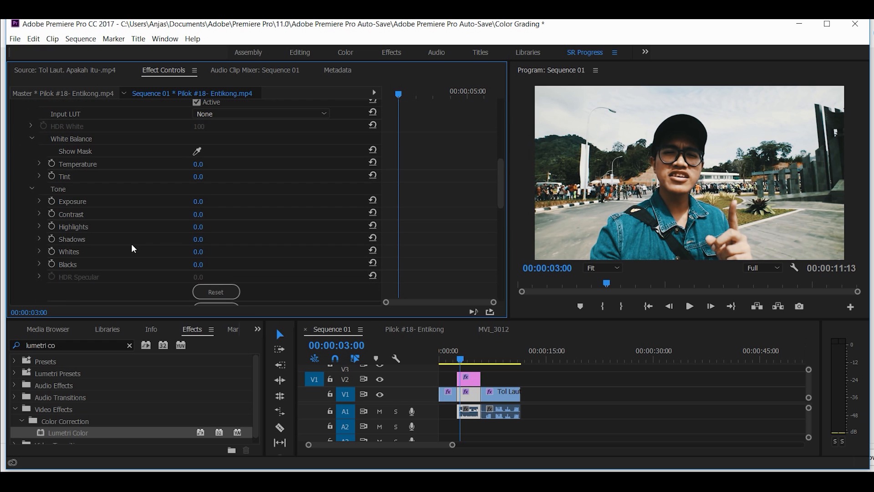
drag(199, 240, 233, 264)
mouse_move(198, 215)
mouse_down()
mouse_move(168, 214)
mouse_move(208, 215)
mouse_up()
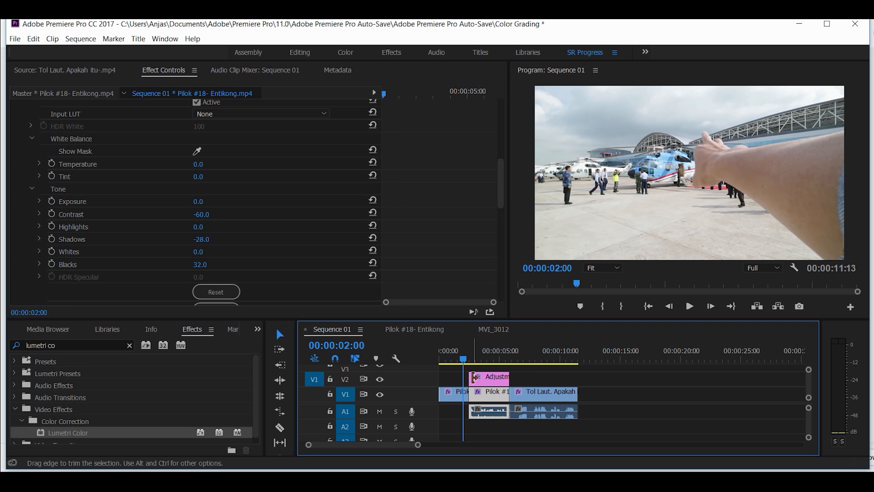
Extend the adjustment layer back to the start of the sequence and apply Lumetri Color to the first clip on V1
drag(470, 378, 418, 381)
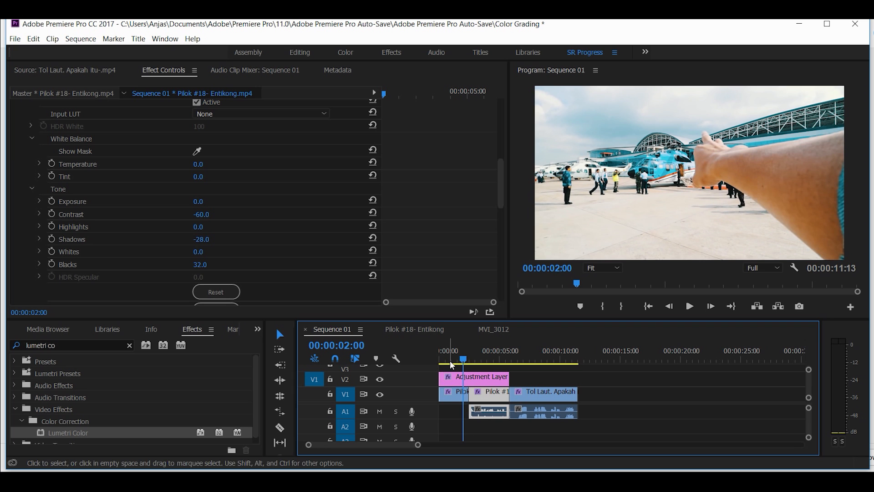
click(454, 349)
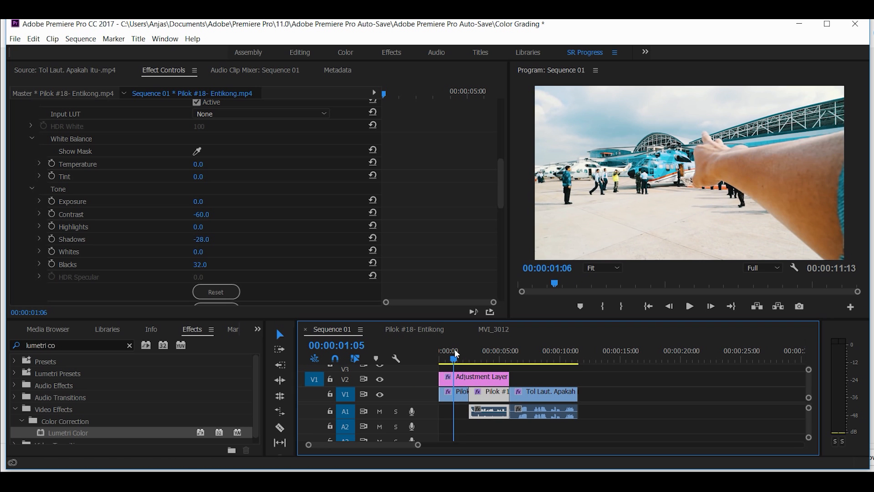
click(459, 395)
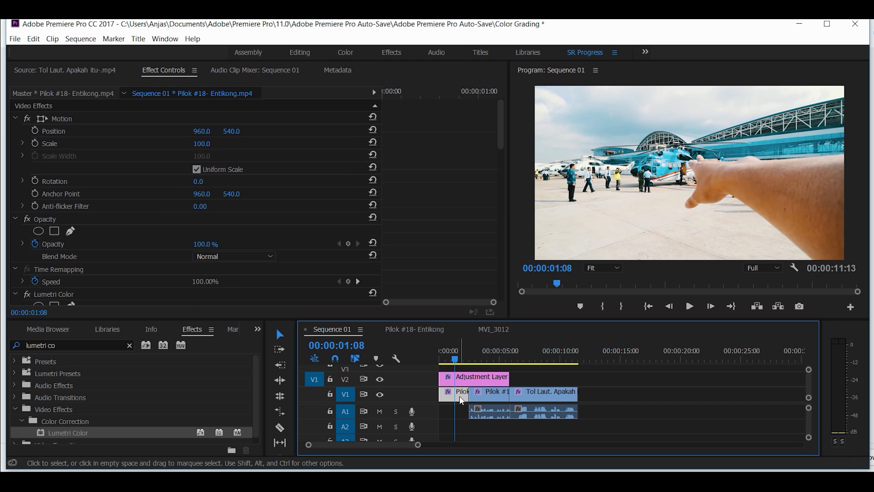
drag(64, 436, 495, 199)
Set the first clip's Basic Correction tone to Shadows -54, Whites -150 and Contrast -111
drag(501, 126, 500, 164)
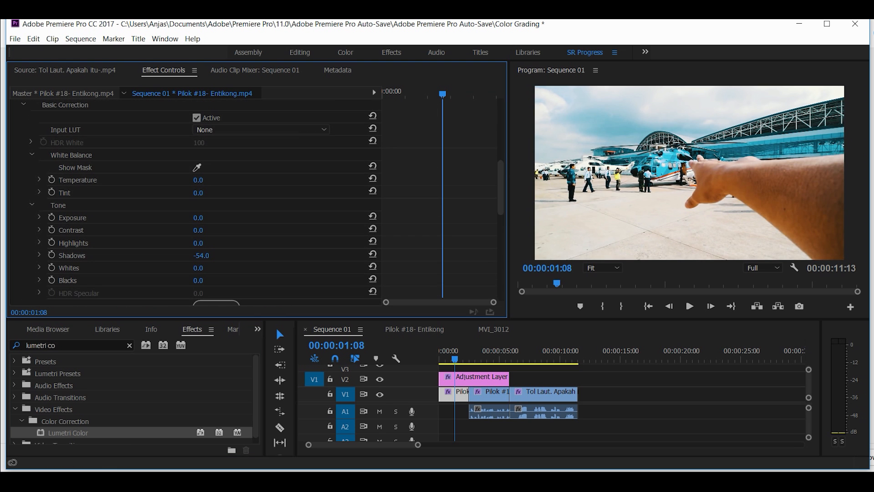
drag(201, 268, 146, 268)
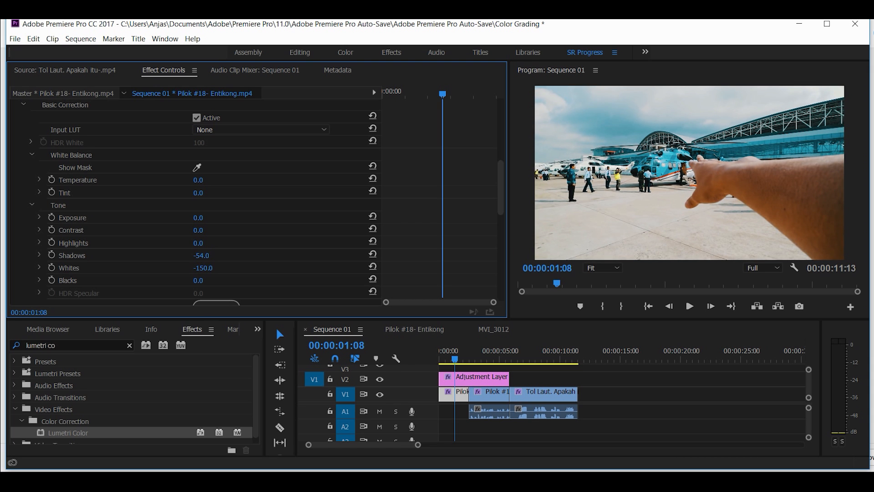
drag(198, 230, 163, 230)
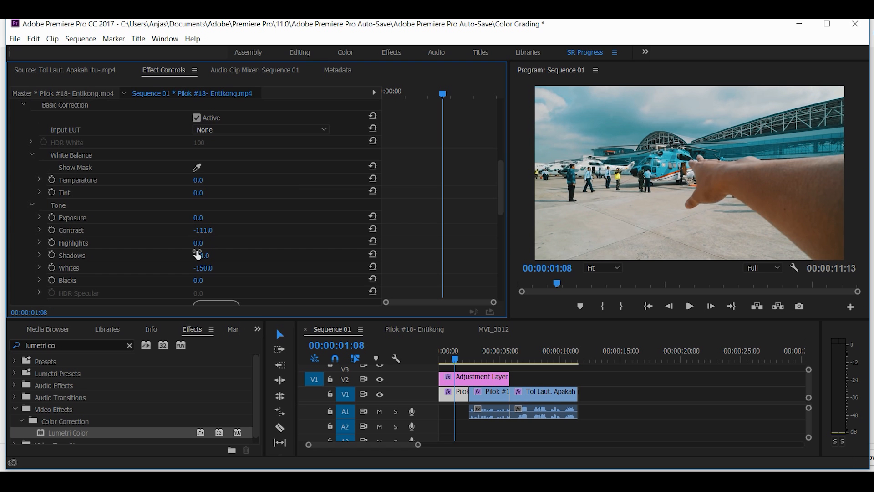
Set the first clip's Basic Correction Highlights to -30 and toggle track V2's visibility to check the grade
mouse_move(198, 243)
mouse_down()
mouse_move(215, 242)
mouse_move(185, 242)
mouse_move(202, 242)
mouse_up()
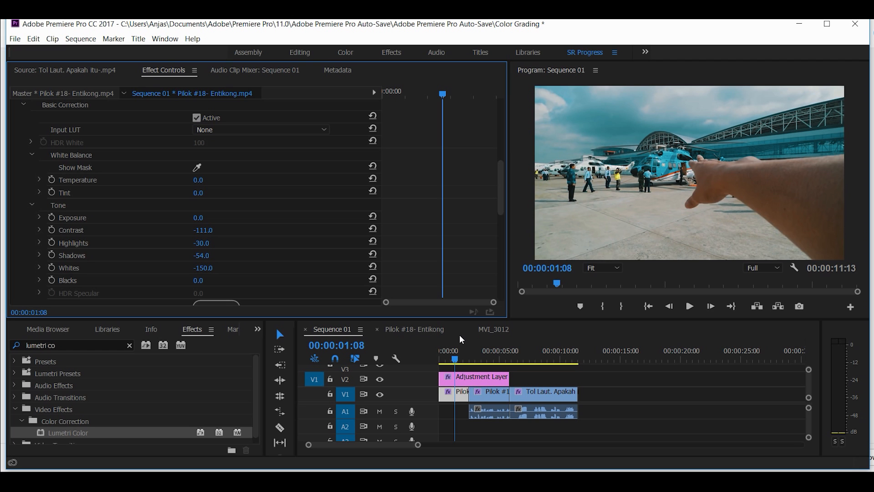
click(381, 380)
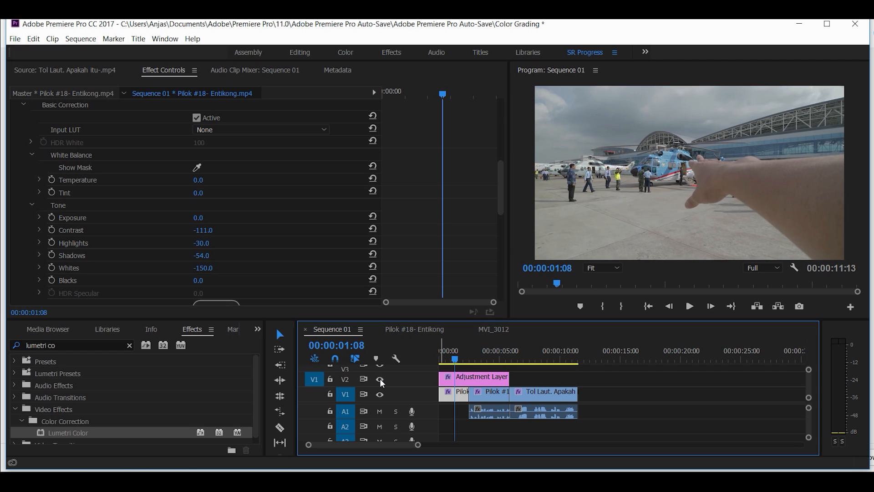
click(381, 380)
Compare the first and second clips with the adjustment layer on track V2 hidden and shown
click(484, 360)
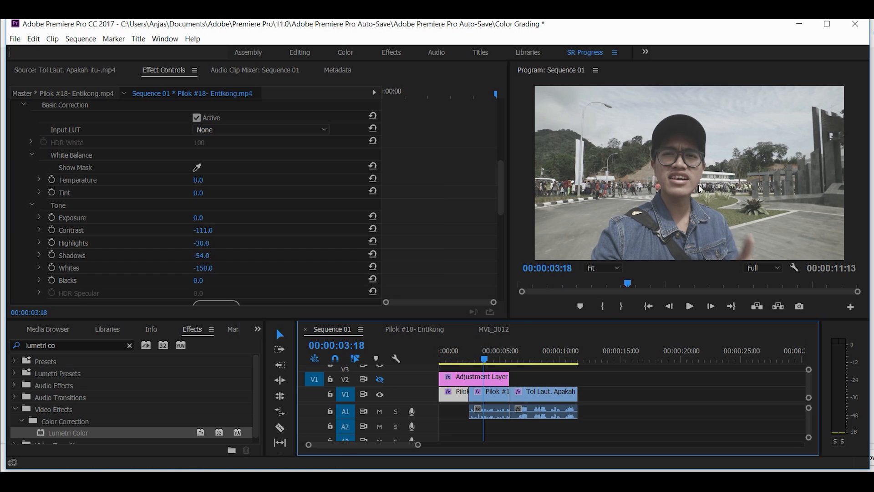
click(452, 360)
click(381, 379)
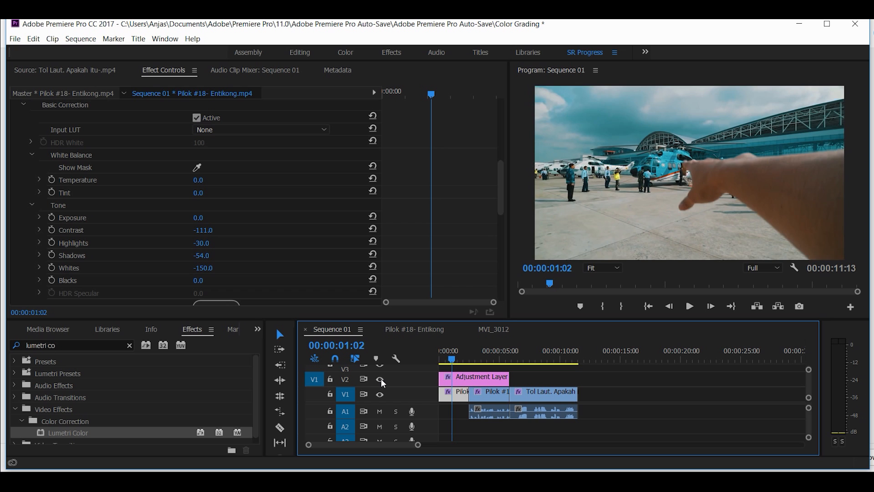
drag(489, 360, 454, 360)
click(380, 379)
click(380, 378)
click(380, 378)
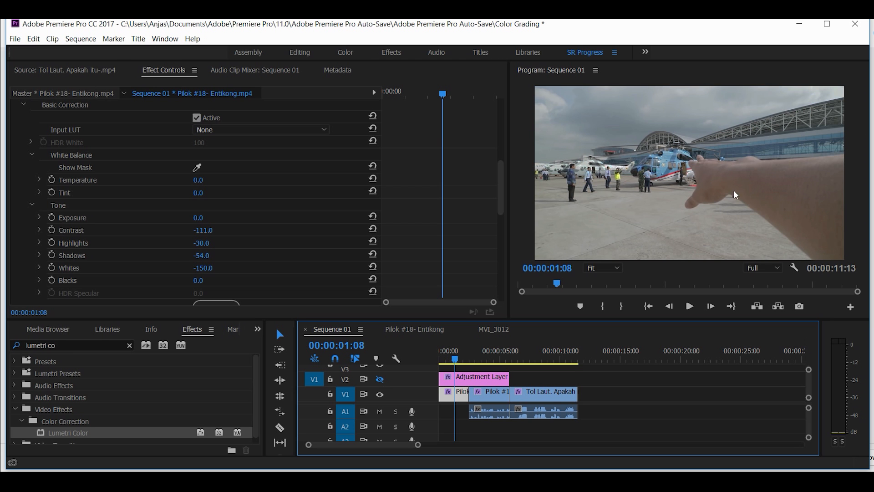
click(485, 359)
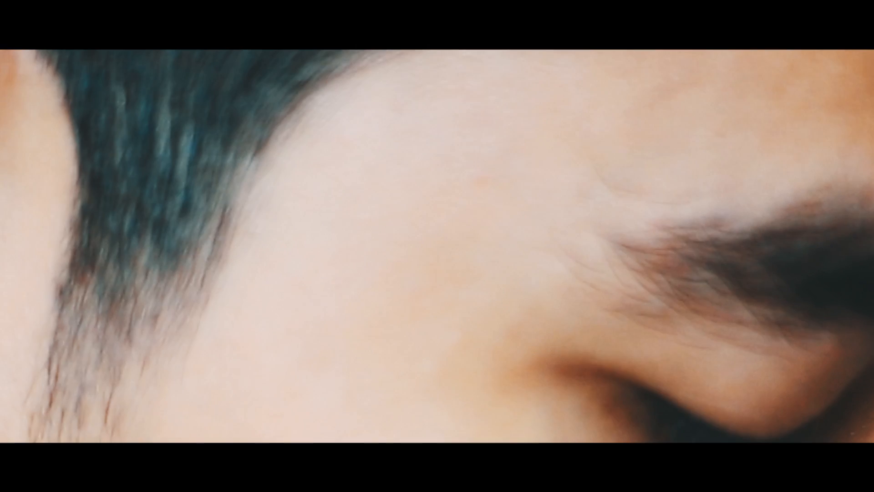